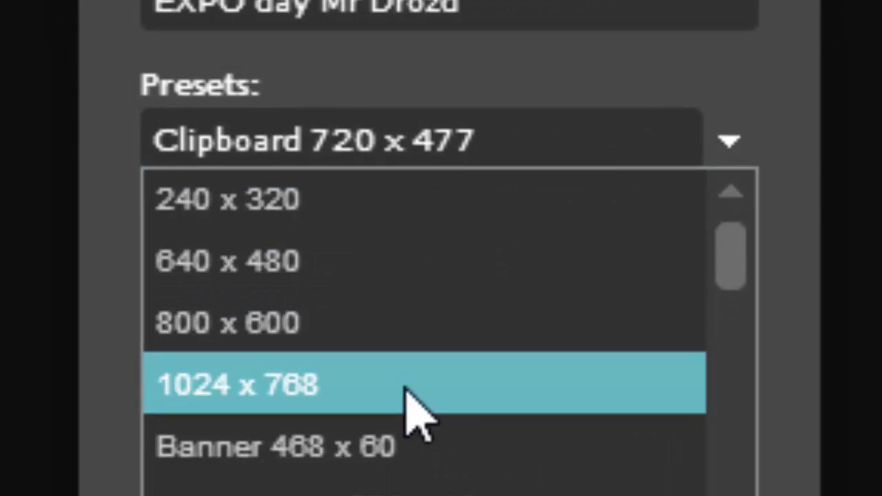
Step: Create the new image with the 1024 x 768 preset and enlarge its document window slightly
click(406, 391)
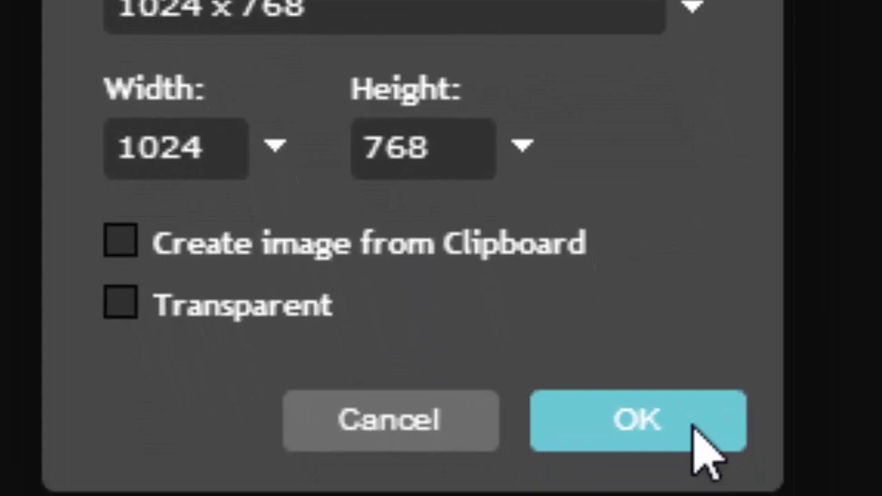
click(695, 426)
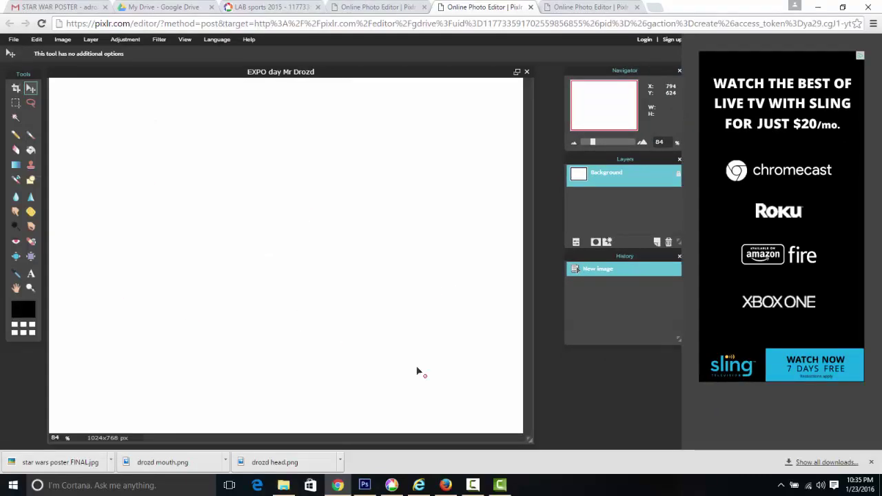
drag(526, 439, 556, 440)
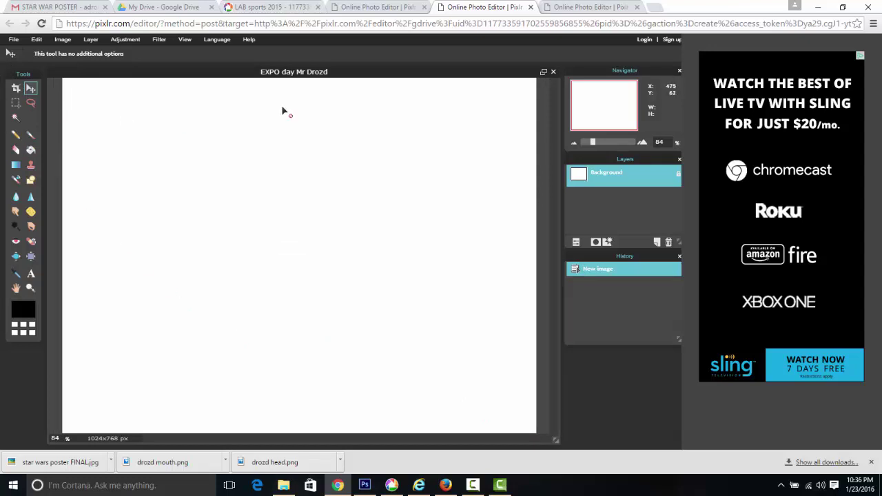
Step: Switch to the Picasa web album and copy the image address of the group photo with the Patriots shirt
click(263, 6)
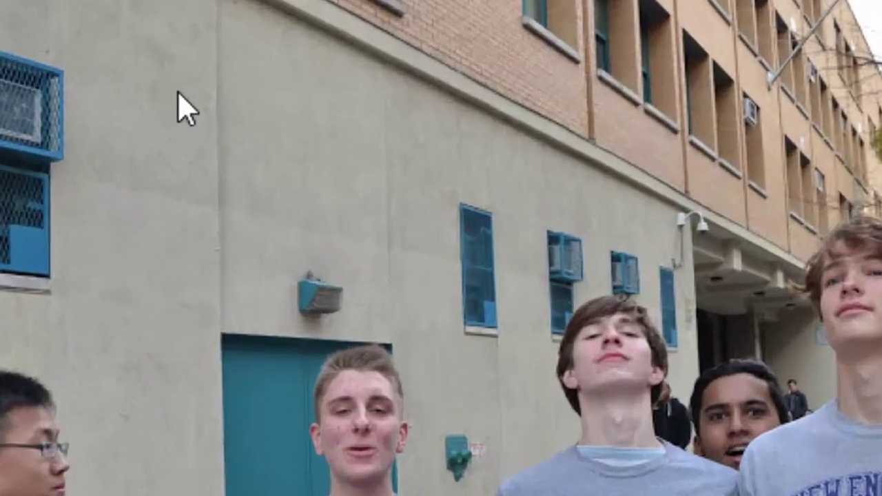
right_click(178, 93)
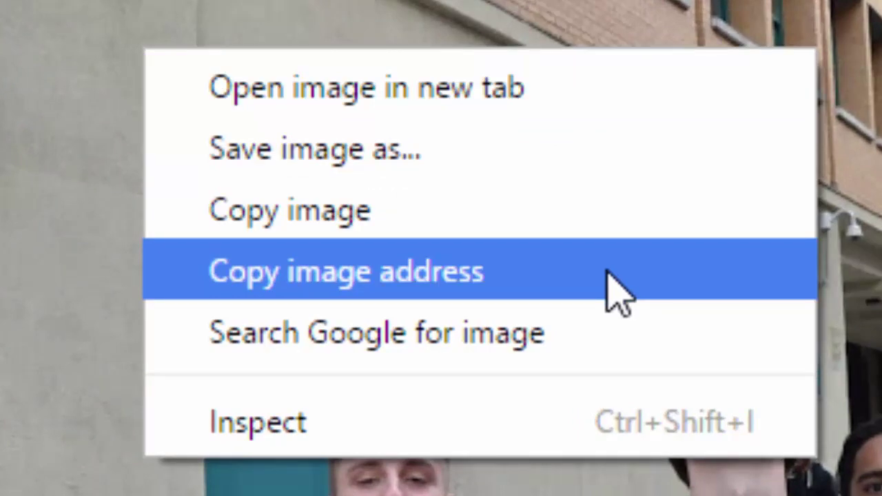
click(621, 293)
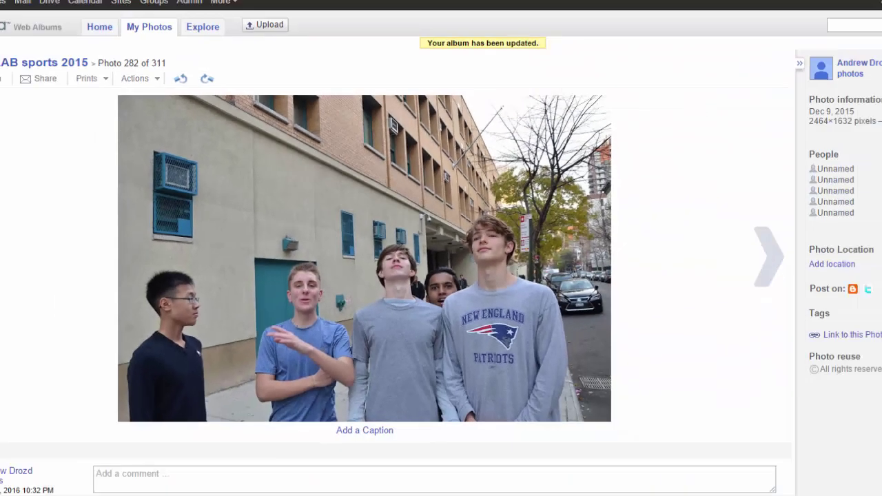
Step: Return to the Pixlr editor with the blank canvas and open the group photo from its copied URL
click(450, 5)
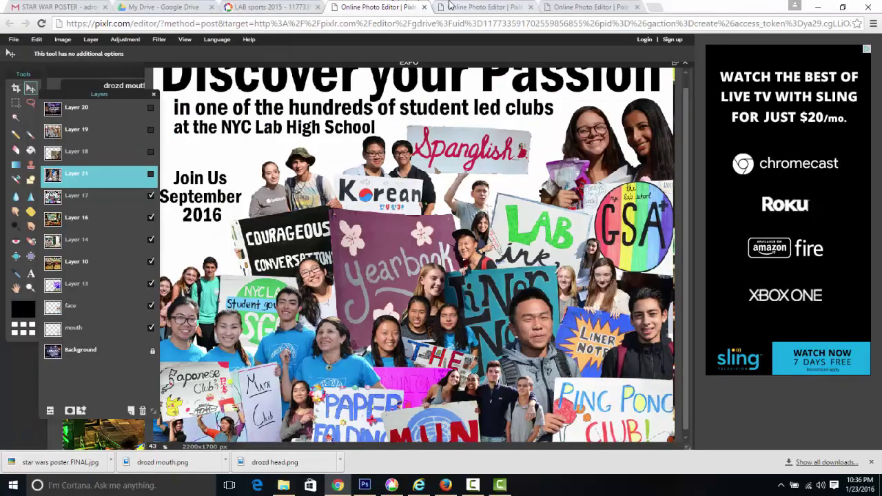
click(450, 5)
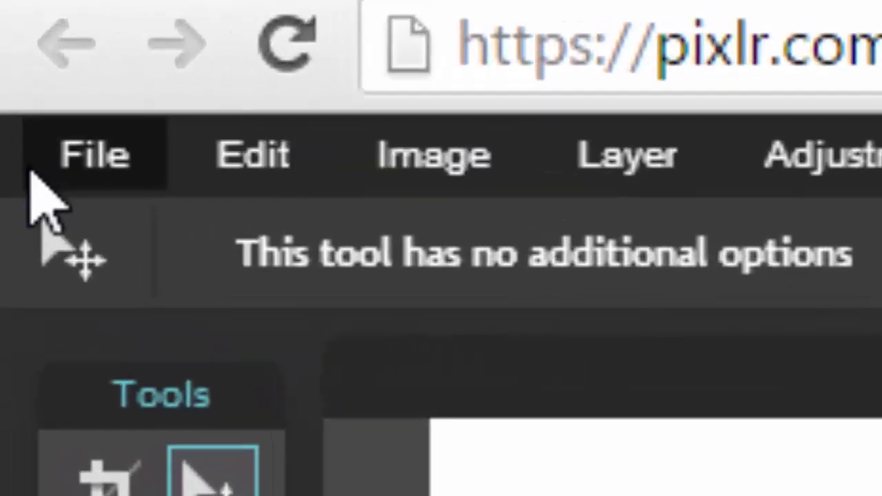
click(14, 40)
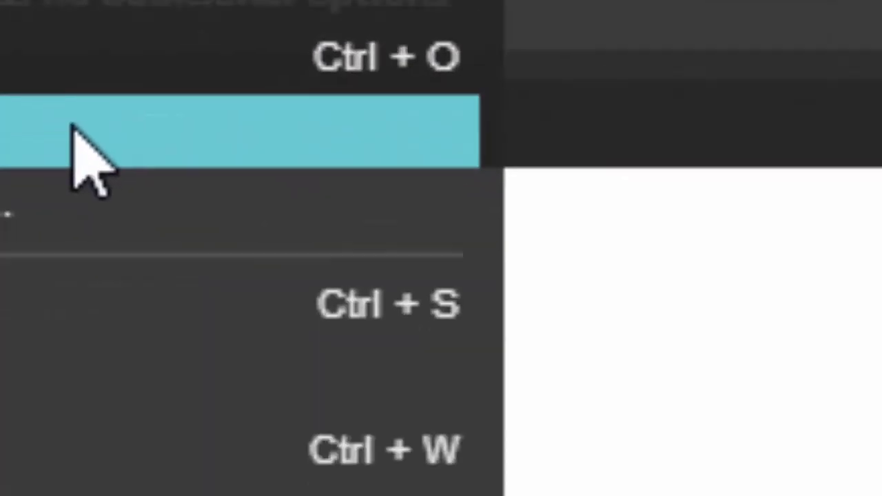
click(591, 461)
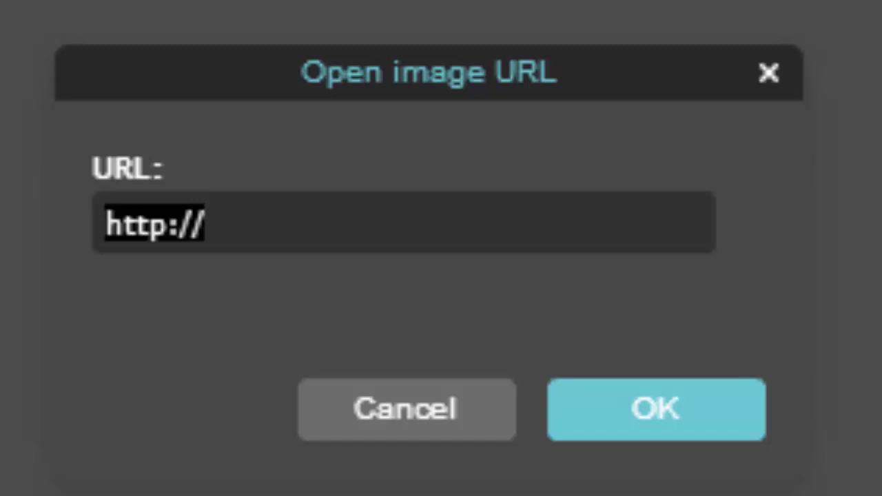
key(ctrl+v)
click(682, 398)
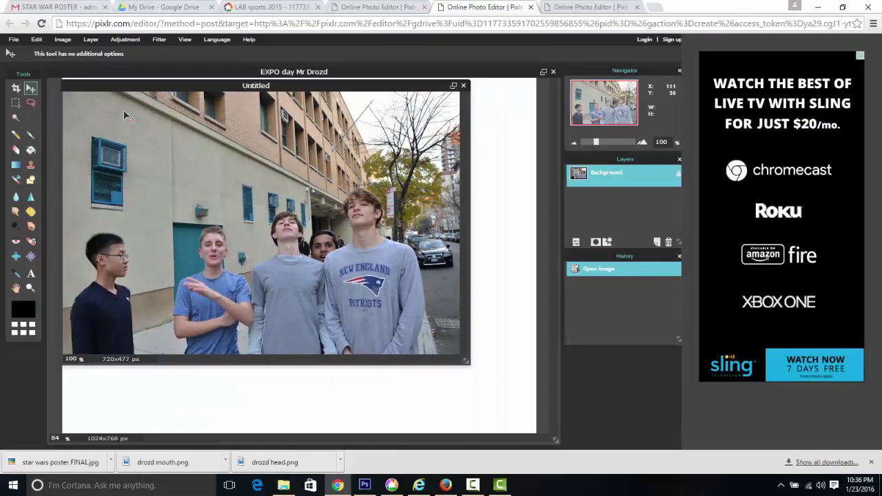
Step: Copy the entire group photo, paste it into the blank EXPO day image and shift it slightly down
key(ctrl+a)
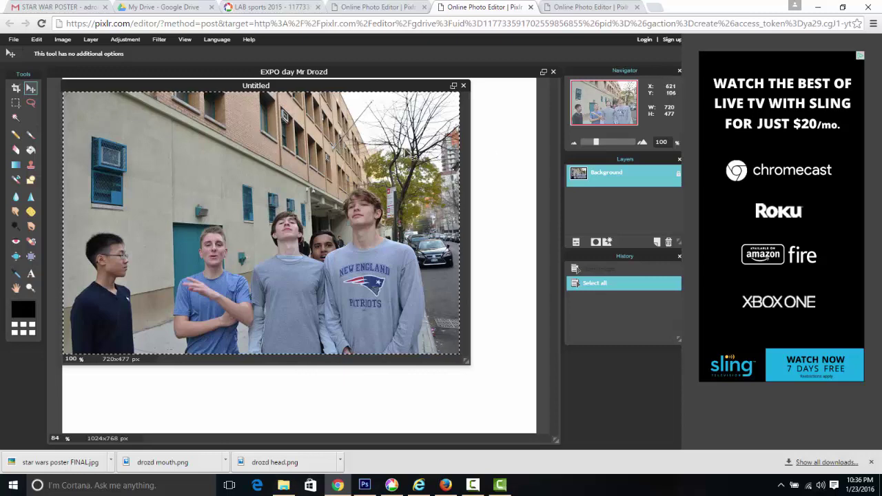
key(ctrl+c)
click(502, 158)
drag(322, 77, 403, 72)
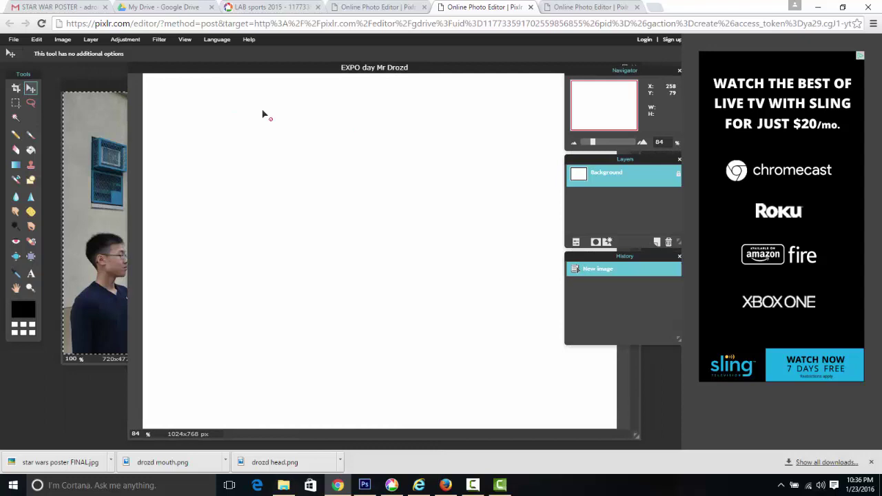
key(ctrl+v)
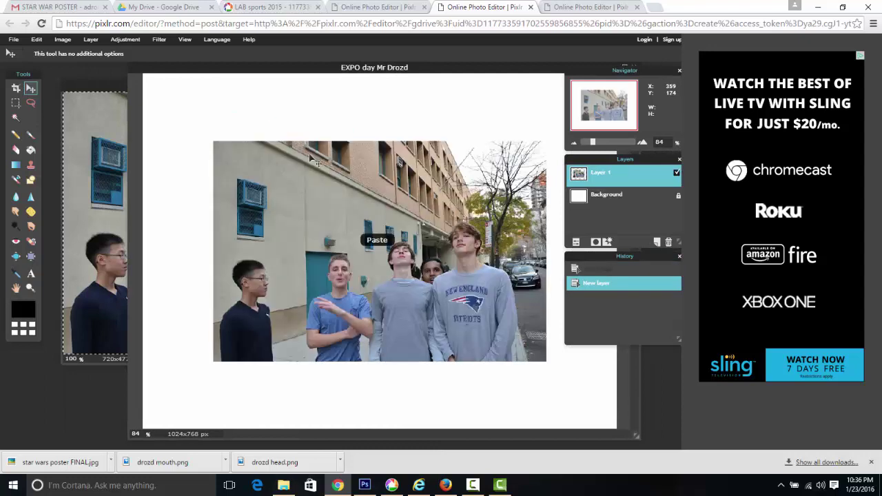
mouse_move(366, 221)
mouse_down()
mouse_move(306, 260)
mouse_move(401, 276)
mouse_move(365, 248)
mouse_move(366, 231)
mouse_up()
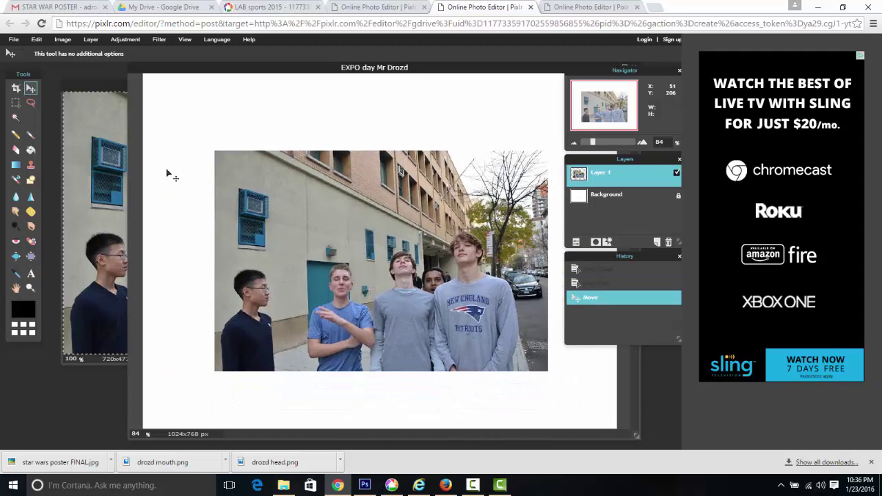
Step: Go back through the LAB sports 2015 album in Picasa to the photo of the runners and copy its image address
click(348, 8)
click(486, 7)
click(576, 7)
click(250, 6)
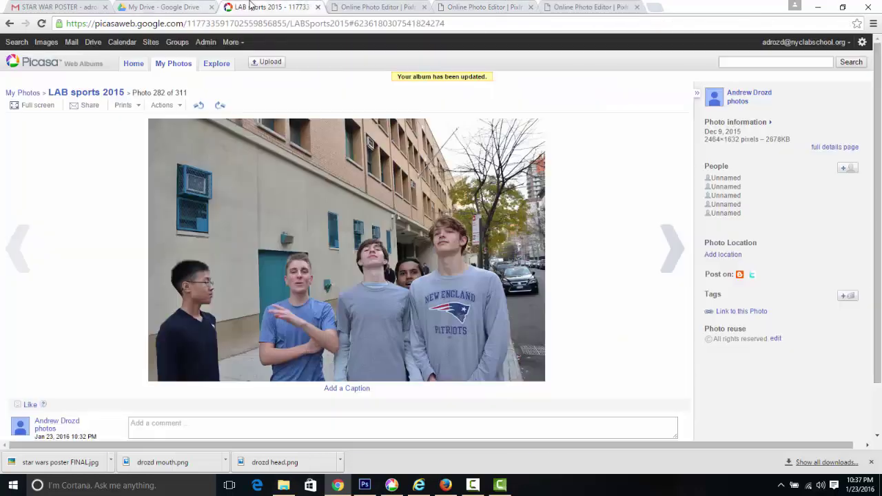
key(Left)
key(Left)
key(Left)
key(Left)
key(Left)
key(Left)
key(Left)
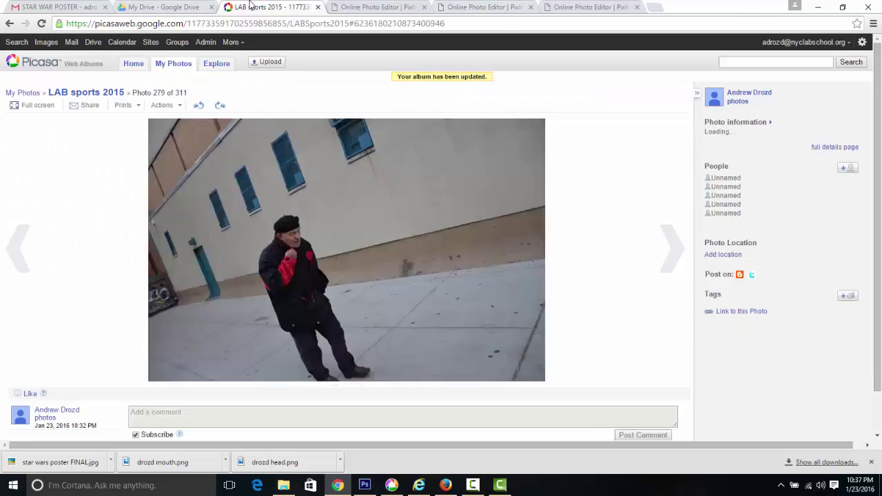
key(Right)
key(Right)
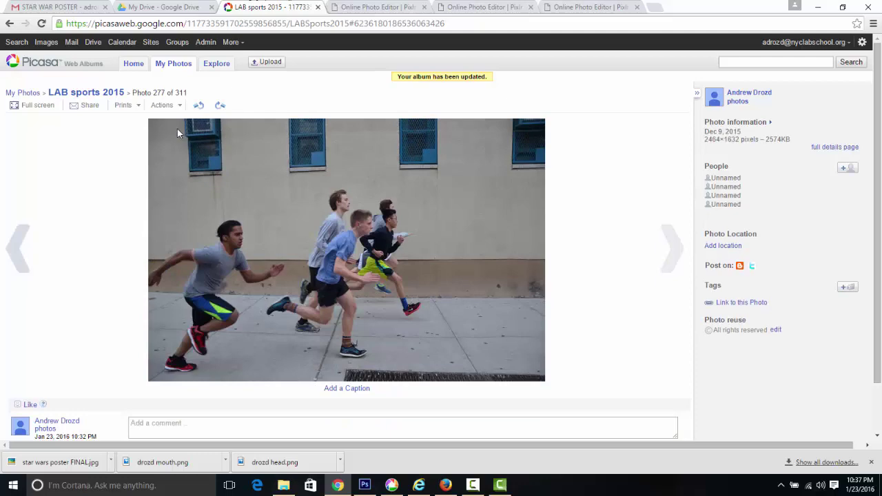
right_click(264, 178)
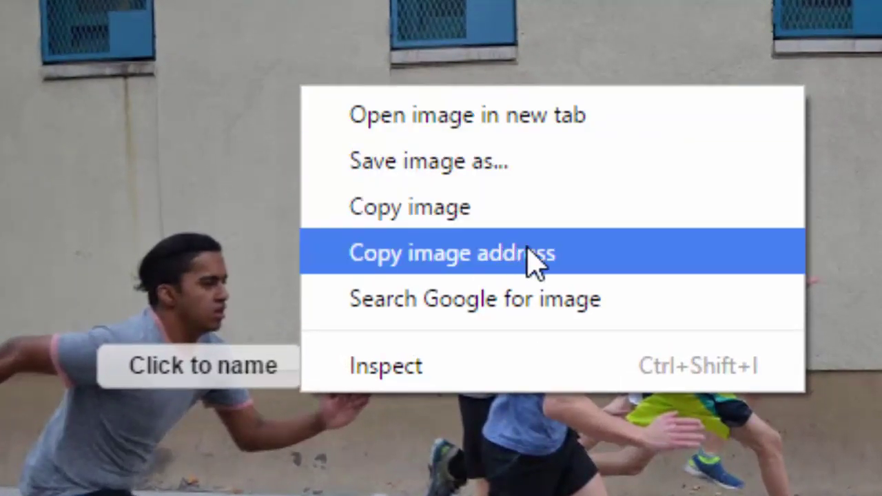
click(655, 264)
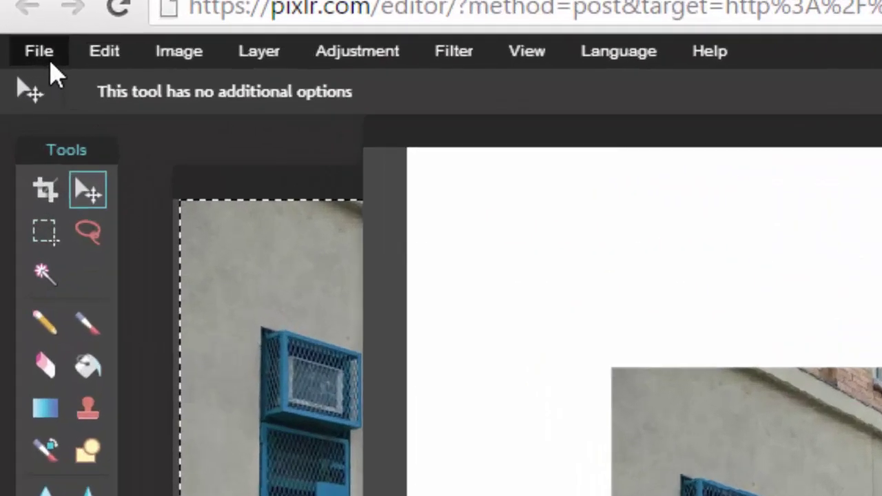
Step: Open the runners photo in Pixlr from its copied URL
click(26, 61)
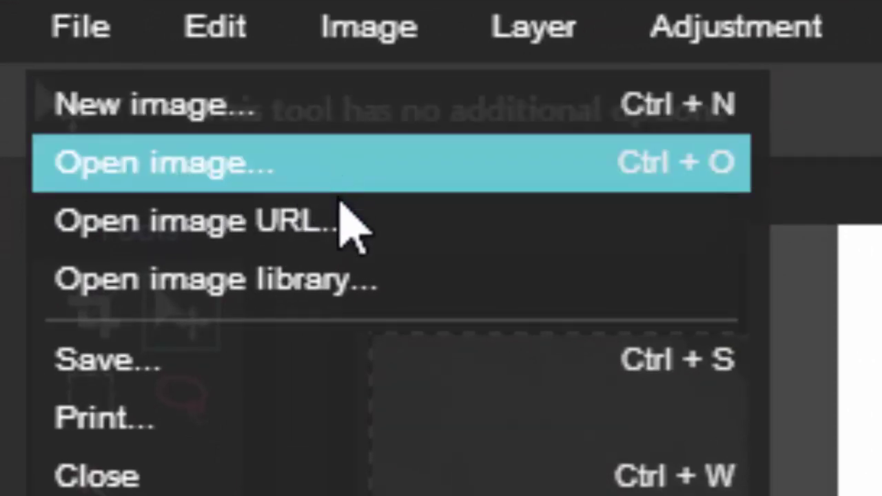
click(353, 222)
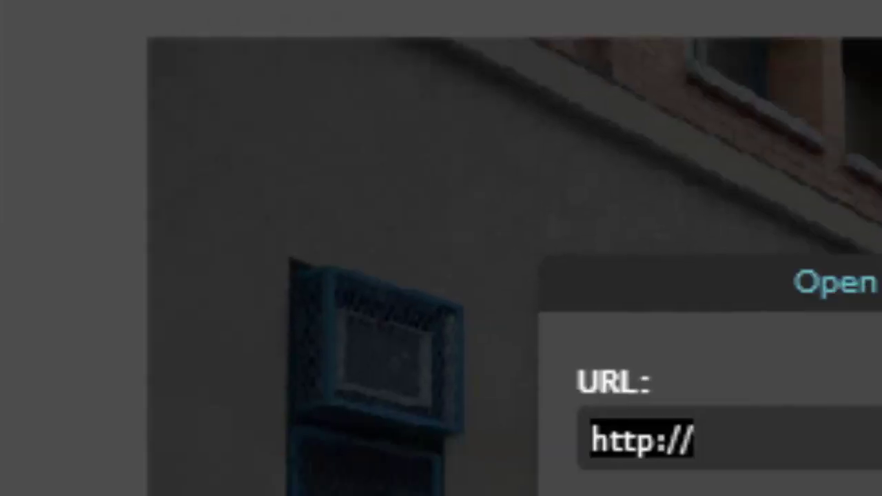
key(ctrl+v)
click(804, 395)
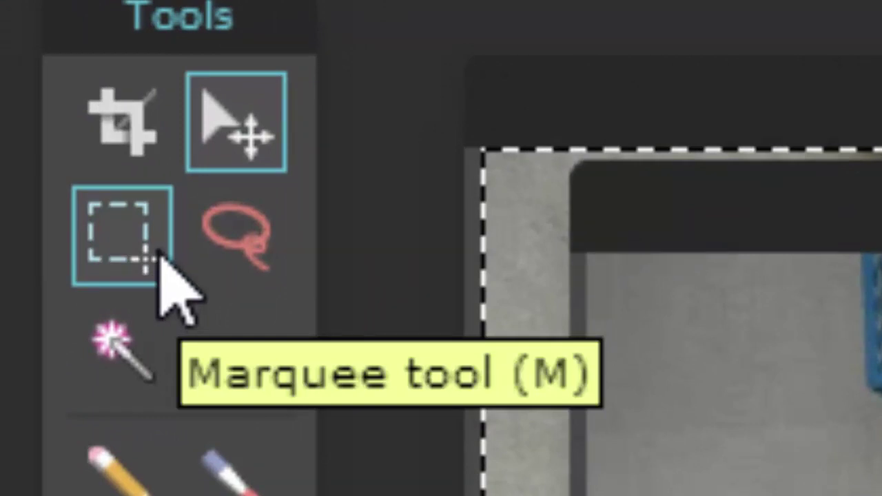
Step: Select a rectangular area around all the runners with the Marquee tool and copy it
click(131, 245)
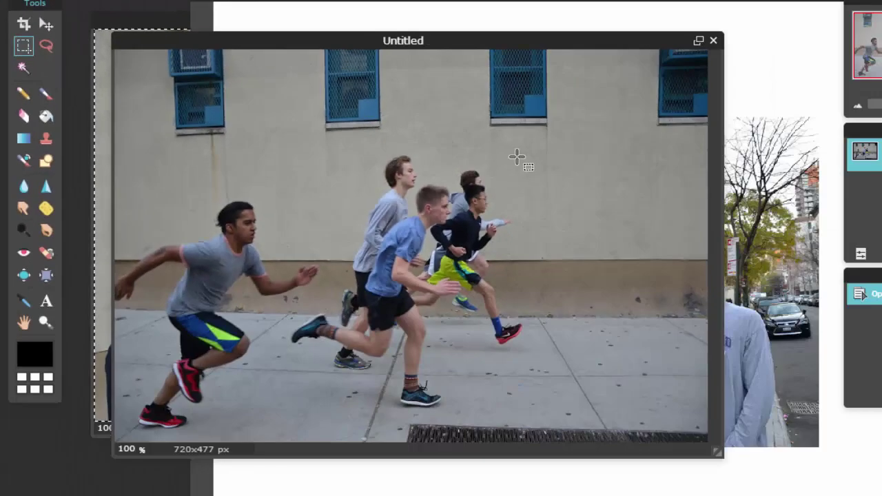
drag(519, 157, 119, 425)
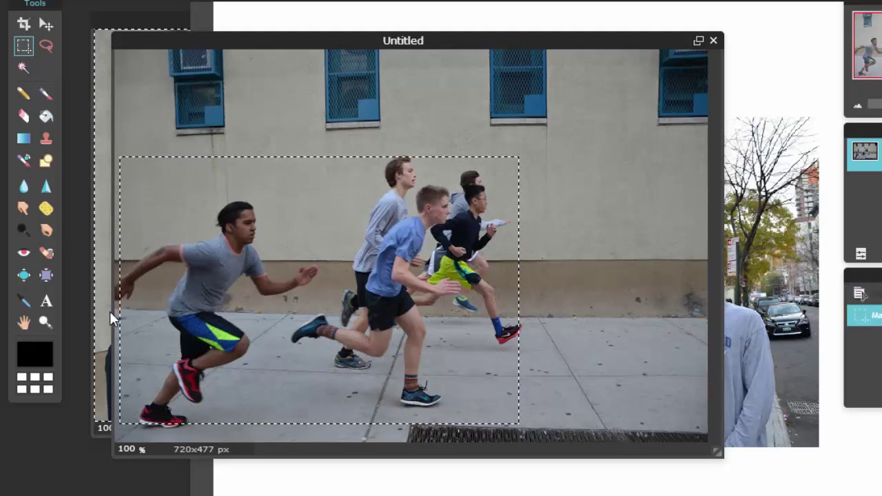
key(ctrl+c)
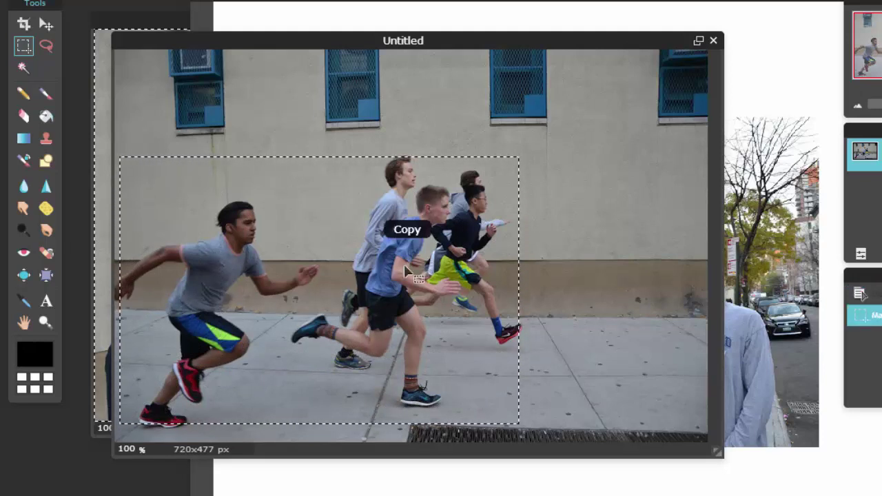
Step: Paste the copied runners into the EXPO day image and move them to the canvas's upper-left area
click(650, 3)
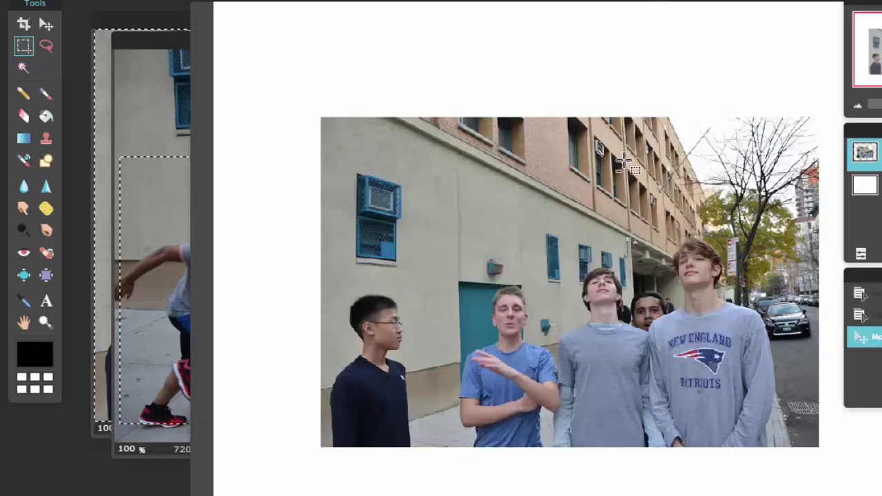
key(ctrl+v)
key(v)
drag(634, 253, 502, 142)
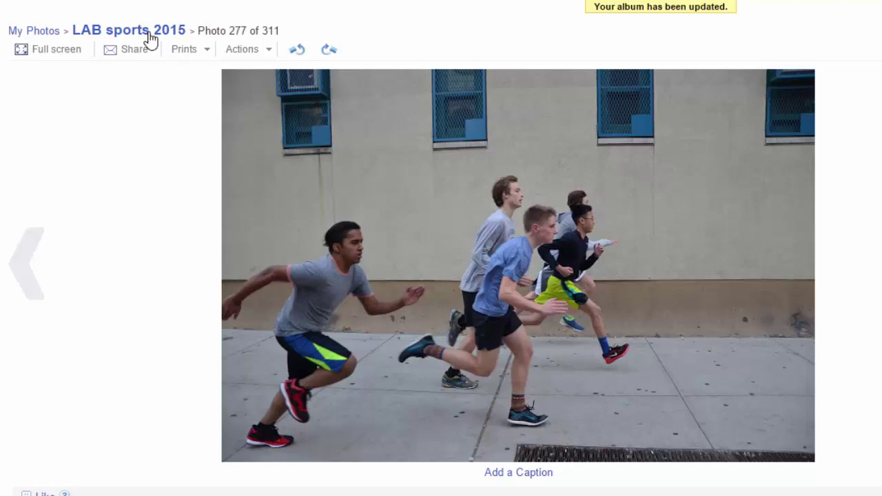
Step: Find a Gators basketball team group photo in the LAB sports 2015 album and copy its image address
click(149, 31)
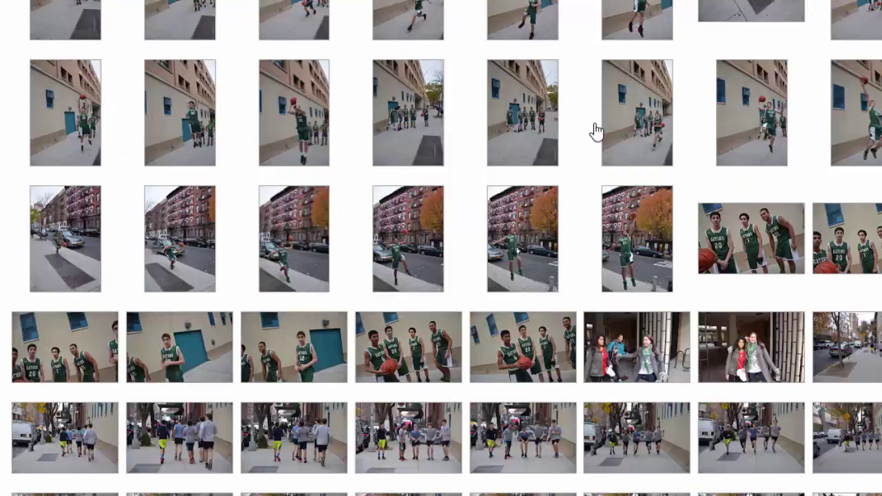
scroll(596, 131, down, 15)
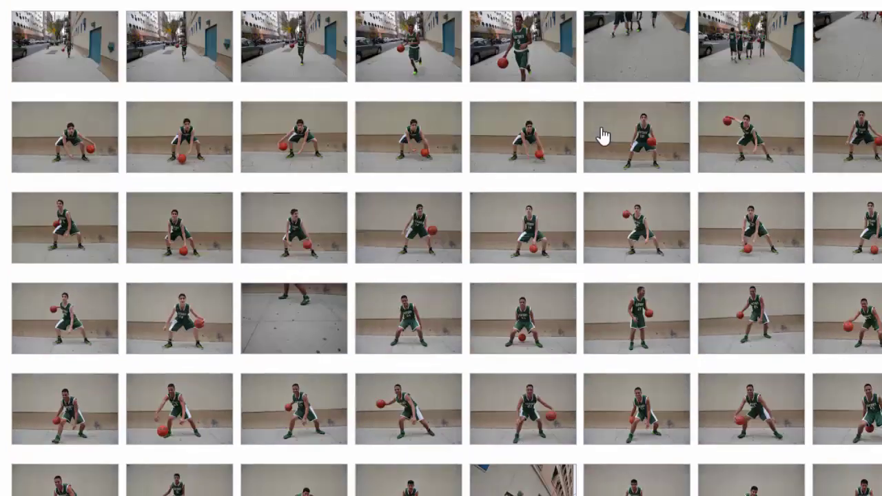
scroll(603, 136, up, 6)
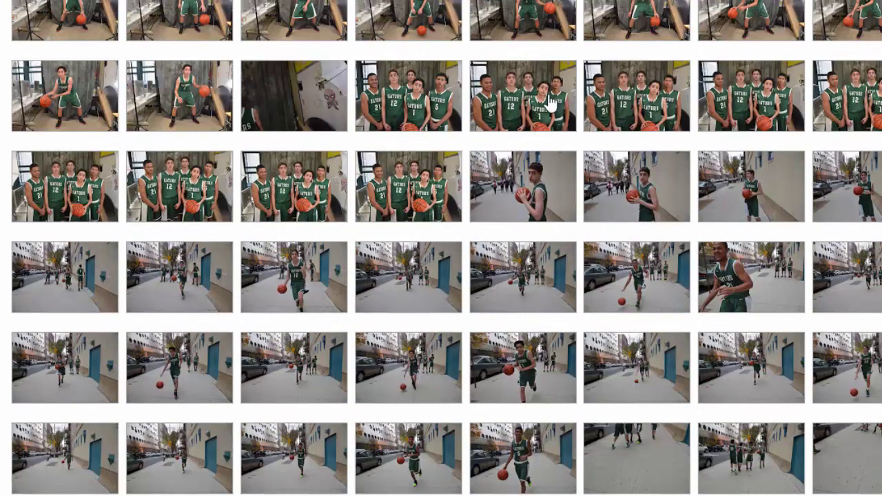
click(552, 102)
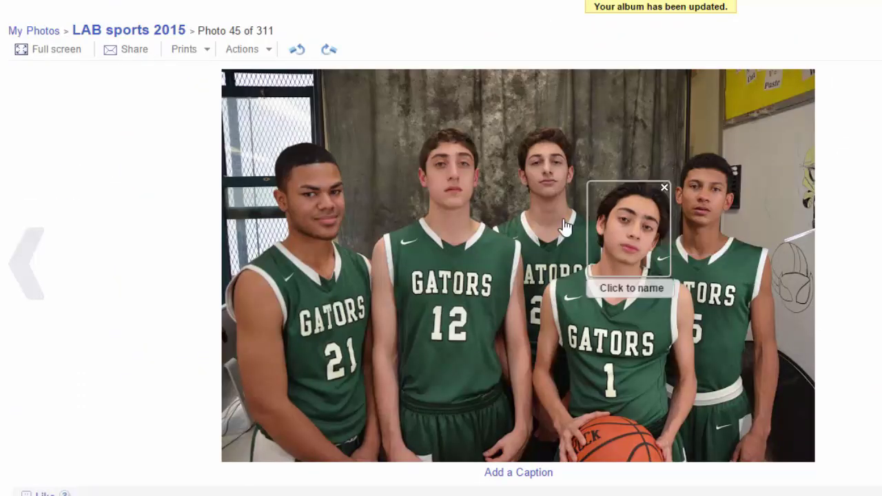
right_click(567, 294)
click(679, 363)
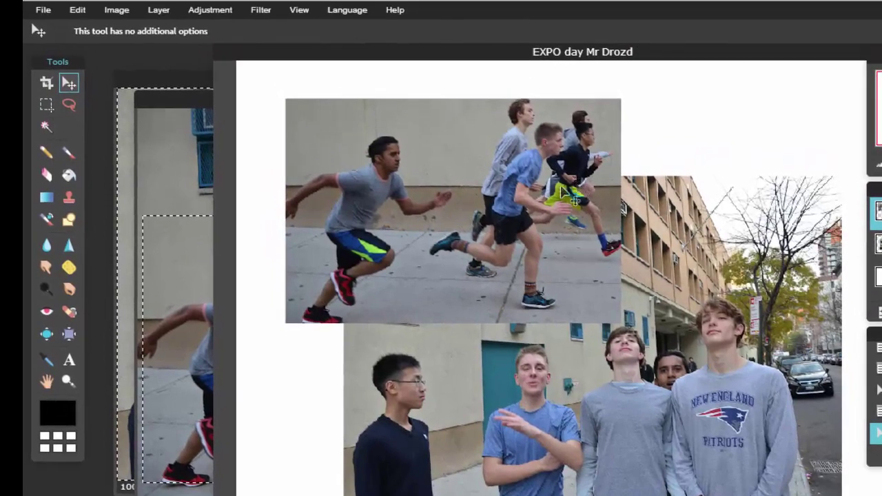
Step: Open the basketball team photo in Pixlr from its copied URL
click(42, 9)
click(85, 57)
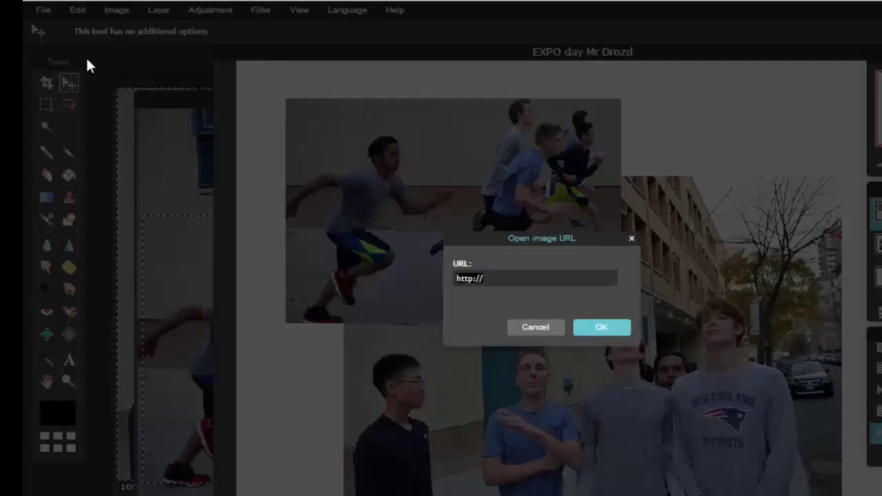
key(ctrl+v)
click(602, 329)
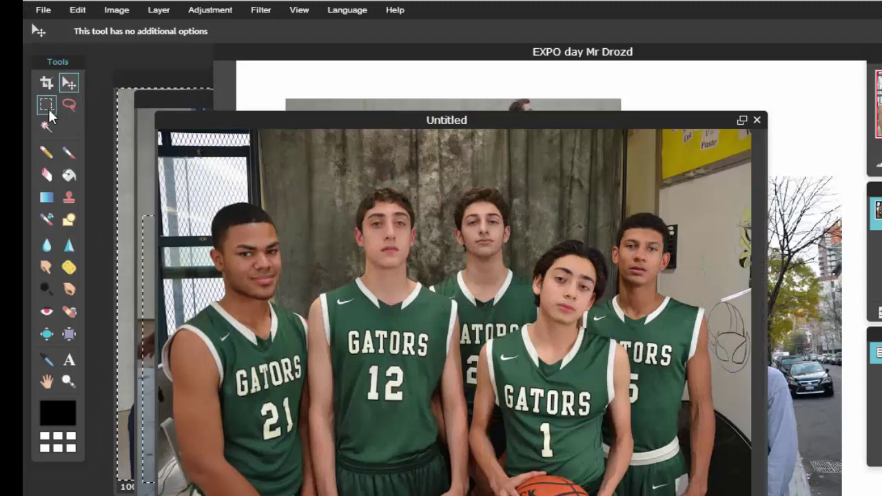
Step: Select a rectangular area around the five basketball players with the Marquee tool and copy it
click(47, 107)
drag(200, 190, 717, 478)
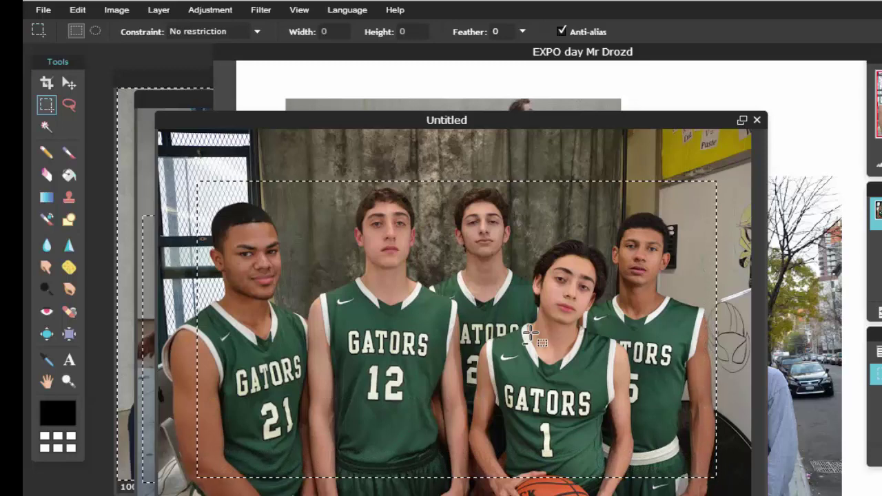
key(ctrl+c)
Step: Paste the copied basketball team into the EXPO day image and move it up over the other photos
click(676, 65)
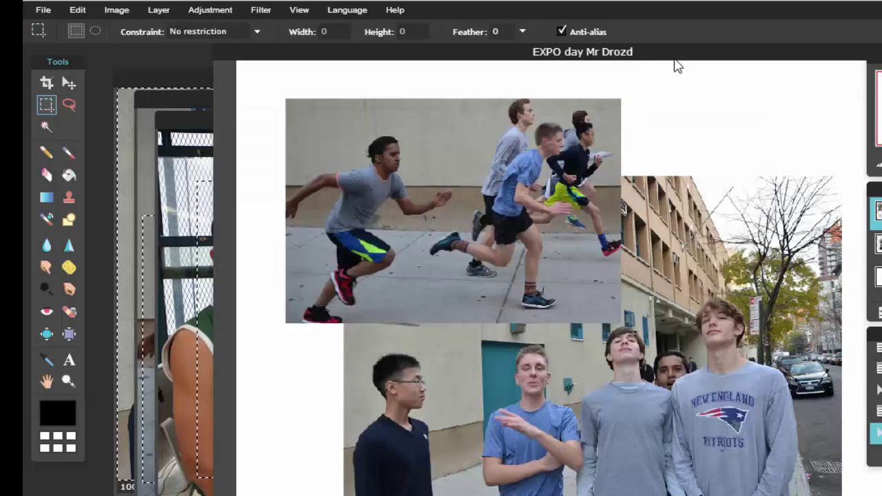
key(ctrl+v)
drag(579, 484, 637, 409)
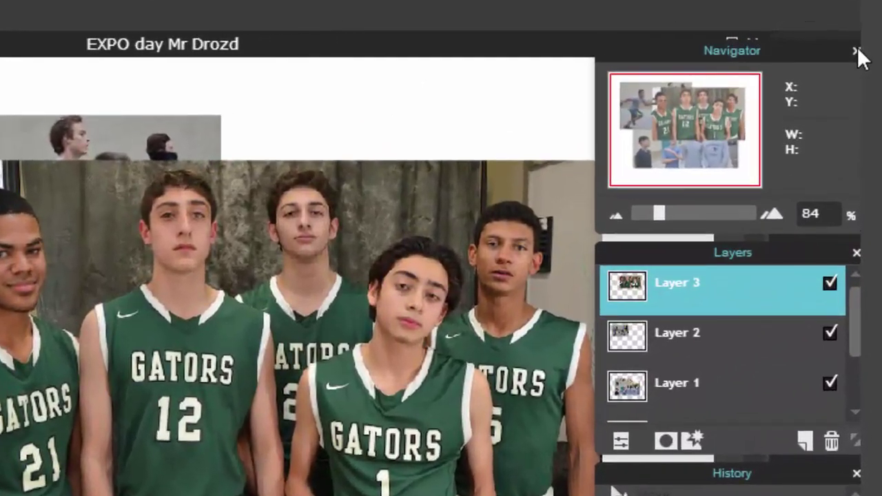
Step: Close the Navigator and History palettes, then enlarge the Layers palette and place it beside the Tools palette
click(859, 47)
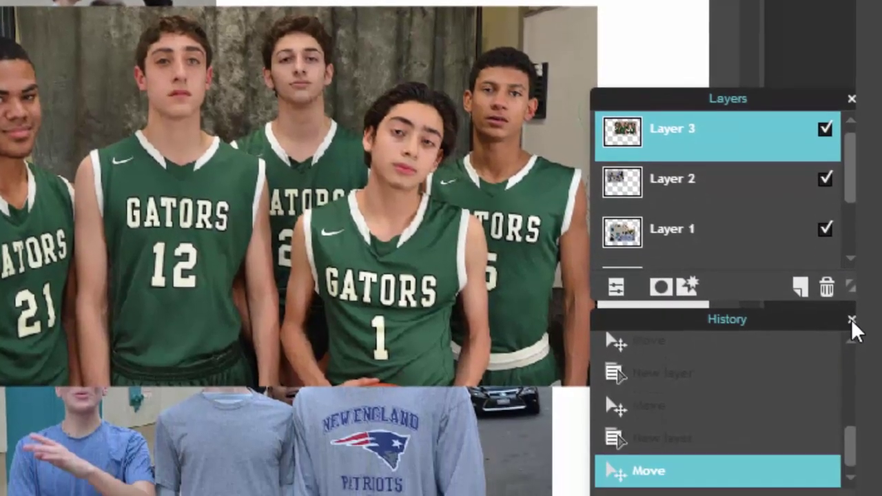
click(857, 474)
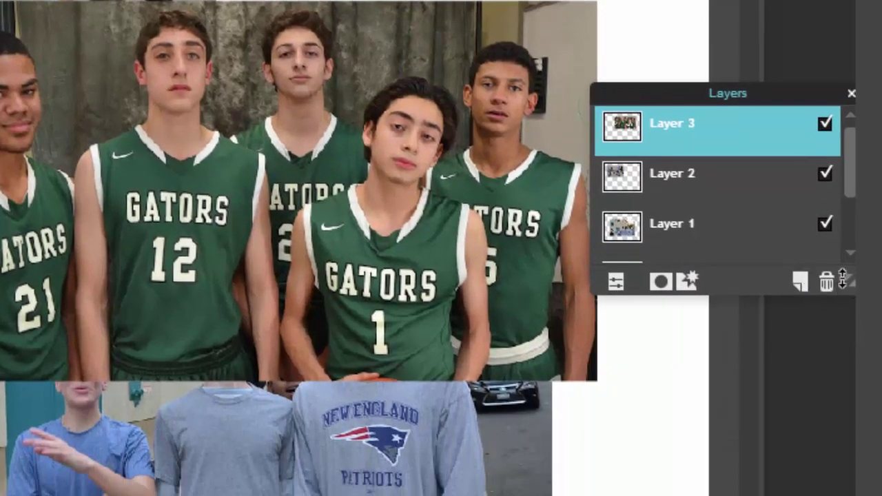
drag(844, 281, 848, 491)
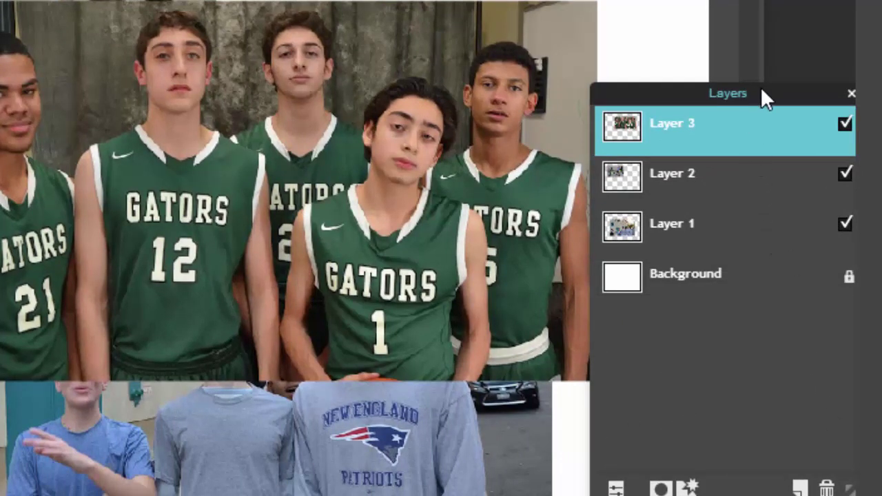
drag(762, 87, 279, 86)
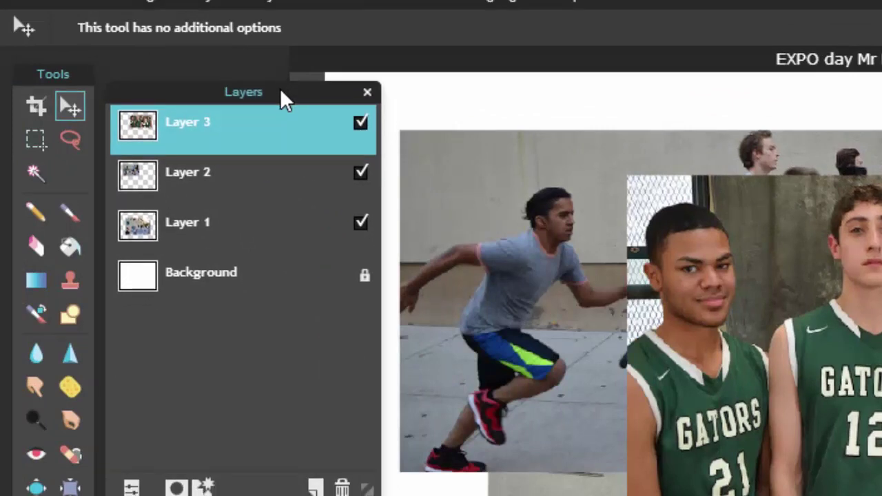
Step: Place Layer 3 directly above the Background and reposition its team photo at the canvas's left side
drag(576, 378, 620, 415)
drag(505, 371, 486, 369)
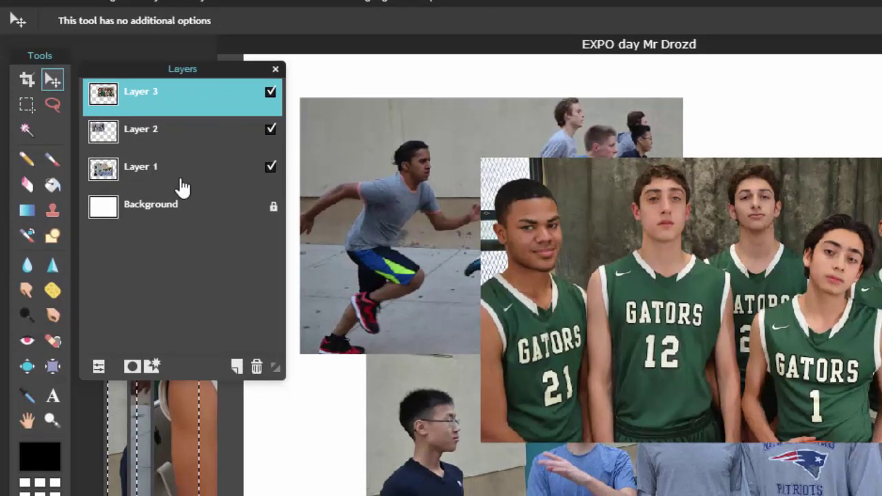
drag(673, 288, 578, 243)
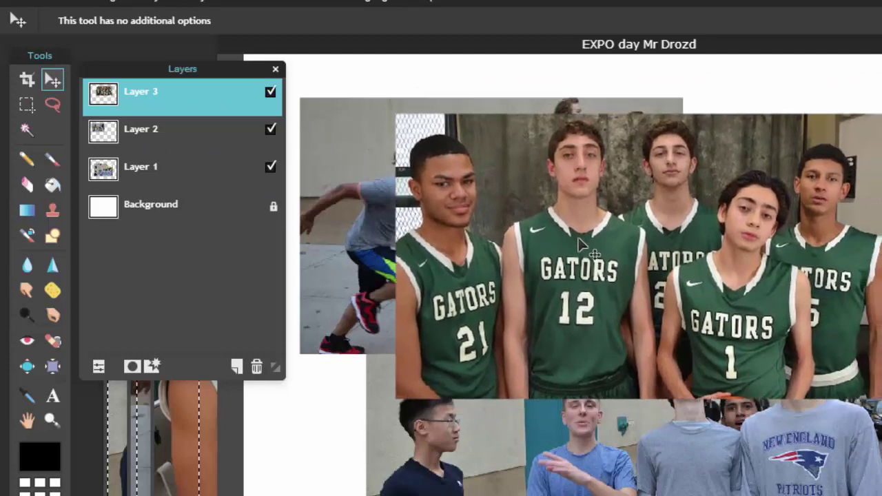
drag(198, 100, 198, 187)
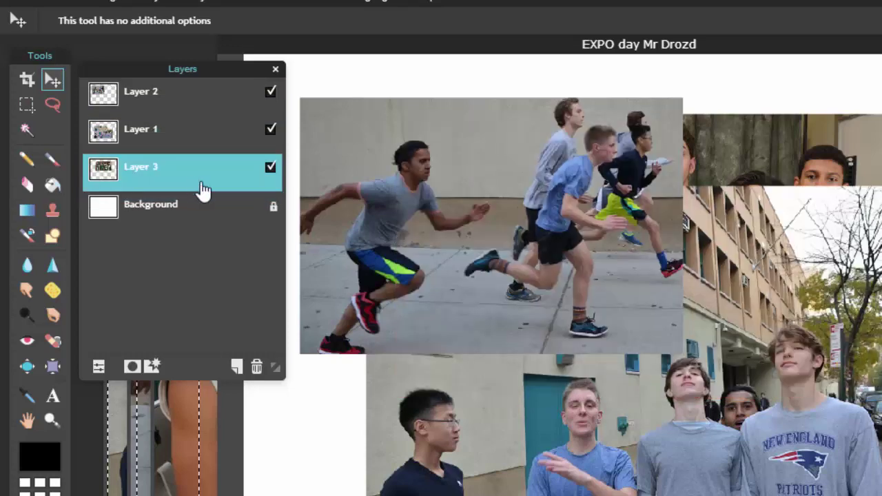
drag(770, 165, 684, 237)
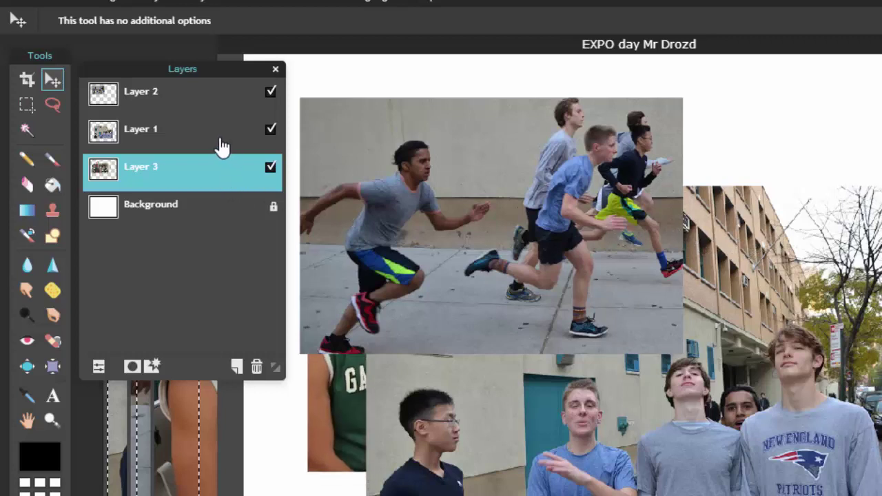
Step: Move Layer 1's outdoor group photo to the right so more of the team photo shows
click(198, 142)
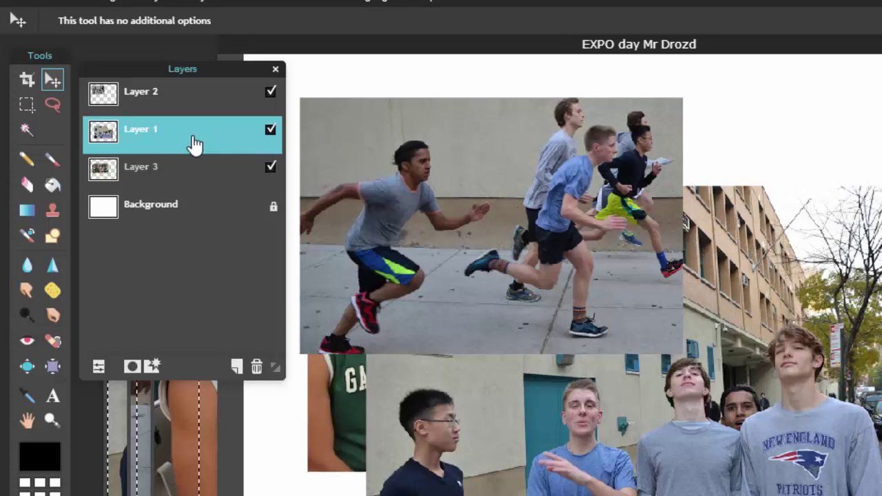
drag(550, 160, 803, 278)
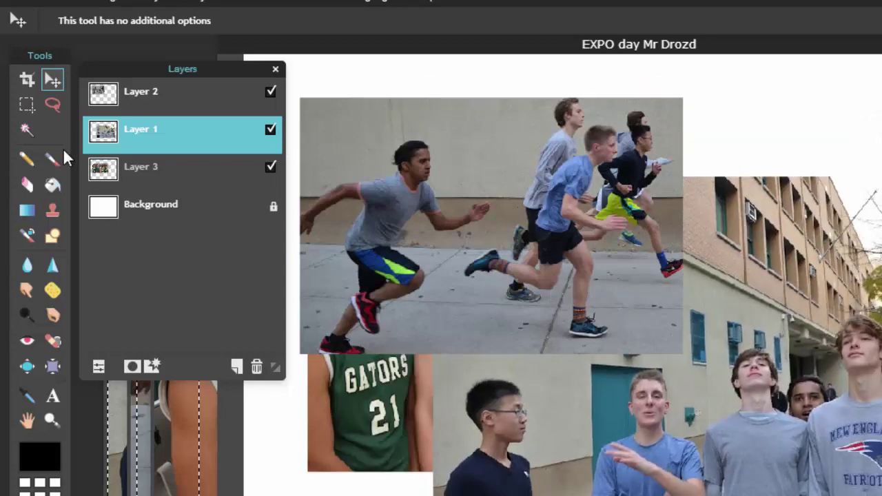
Step: Place Layer 2 directly above the Background and reposition its runners photo slightly lower, behind the other two photos
click(167, 101)
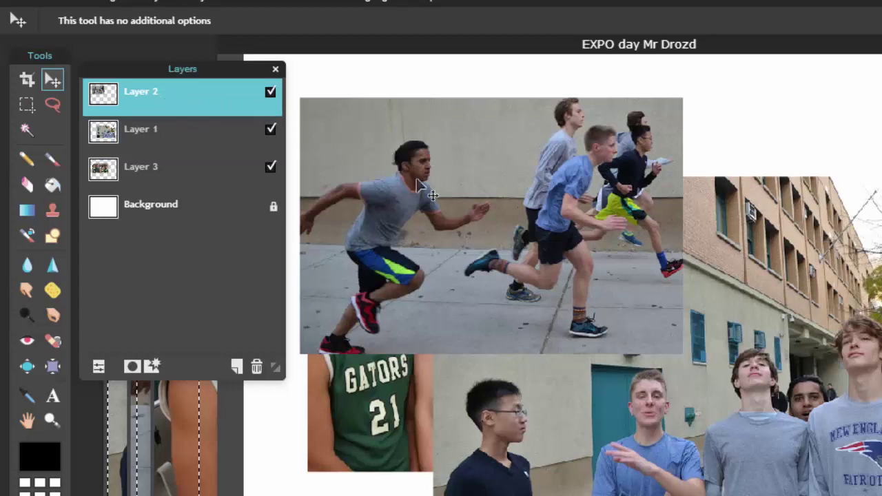
drag(418, 185, 503, 181)
drag(182, 107, 190, 193)
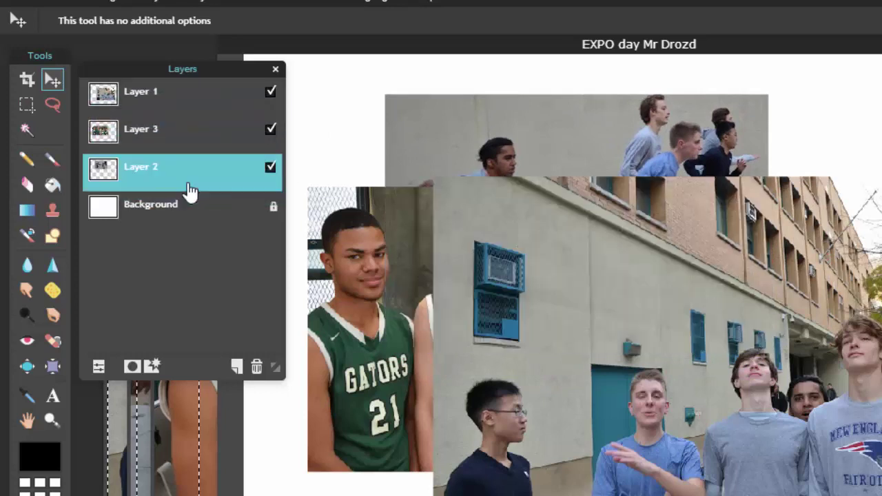
drag(552, 160, 480, 198)
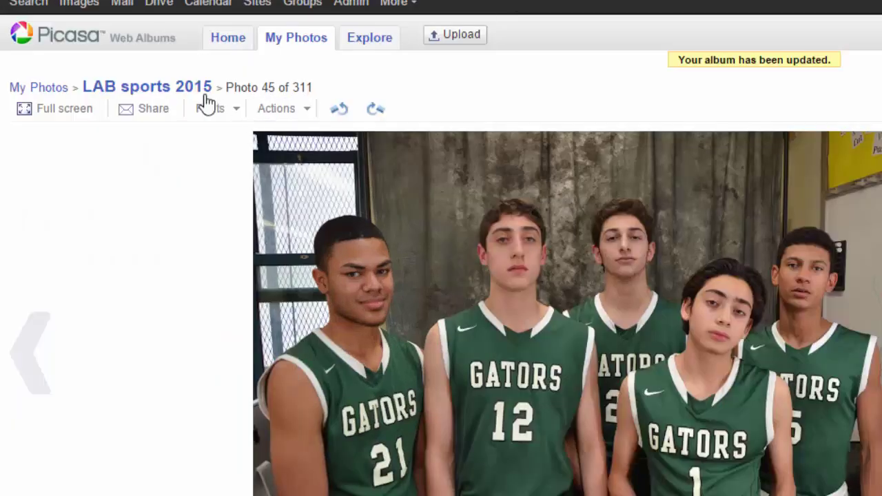
Step: Find photo 33 of the LAB sports 2015 album, a player dribbling a basketball, and copy its image address
key(Left)
key(Left)
key(Left)
key(Left)
key(Left)
key(Left)
key(Left)
key(Left)
key(Left)
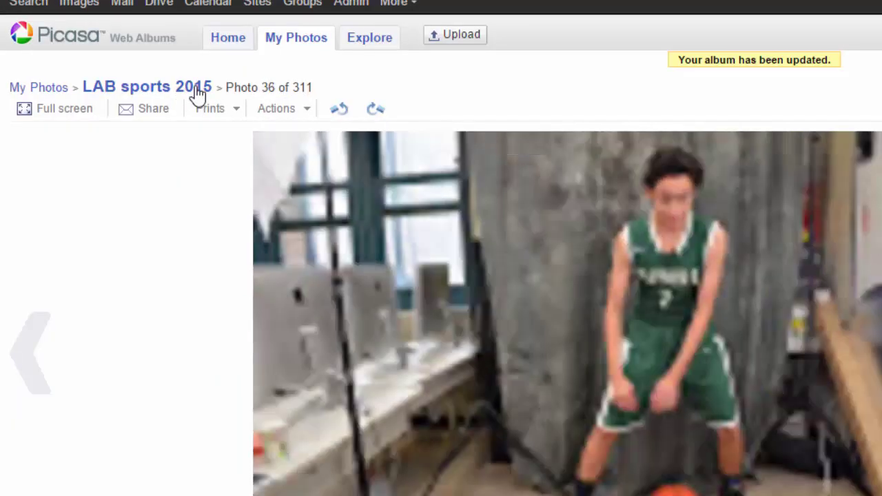
key(Left)
key(Left)
key(Left)
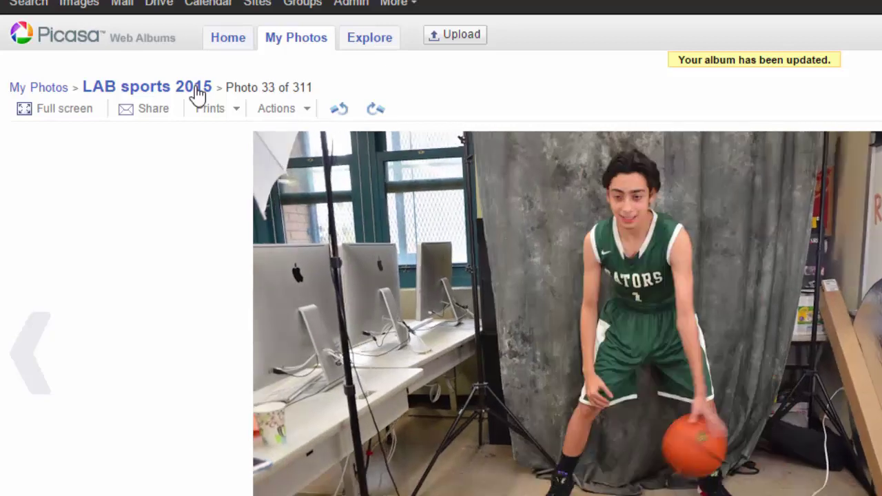
right_click(508, 273)
click(566, 338)
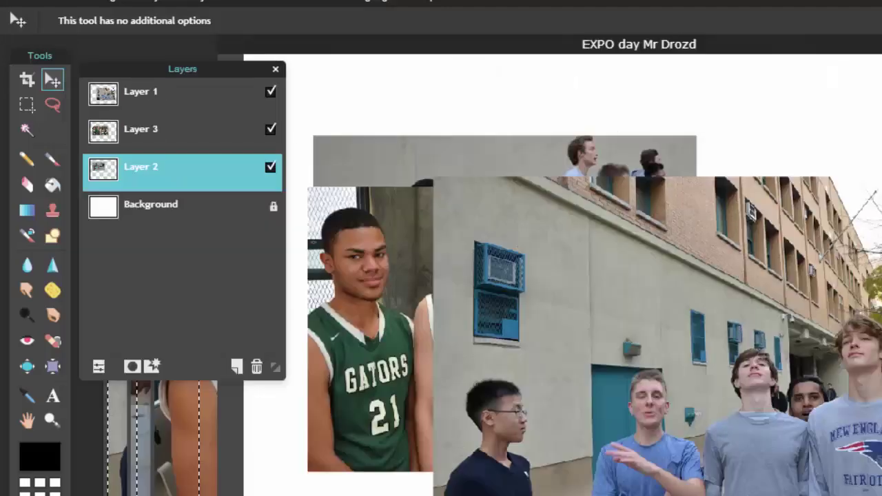
Step: Open the dribbling player photo in Pixlr from its copied URL
click(33, 4)
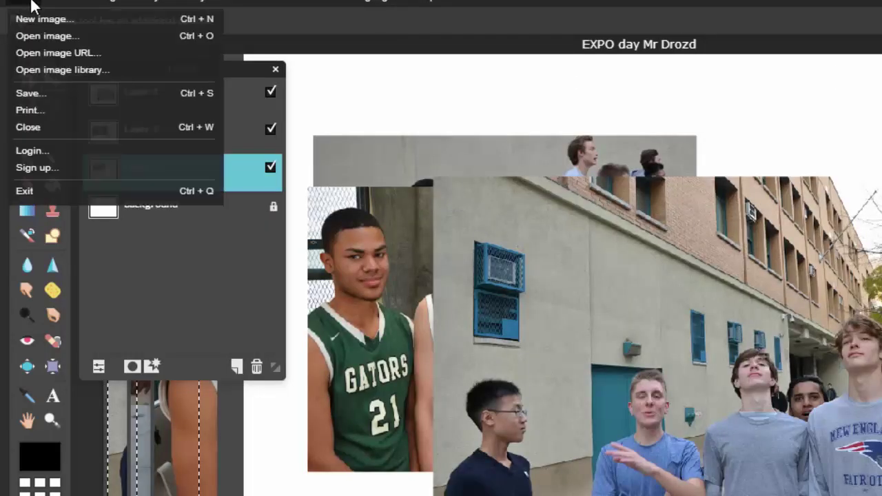
click(78, 51)
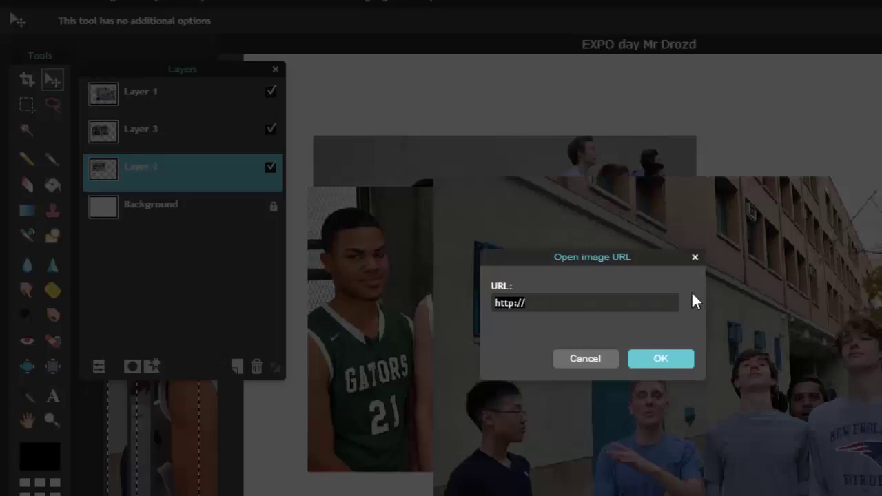
key(ctrl+v)
click(651, 359)
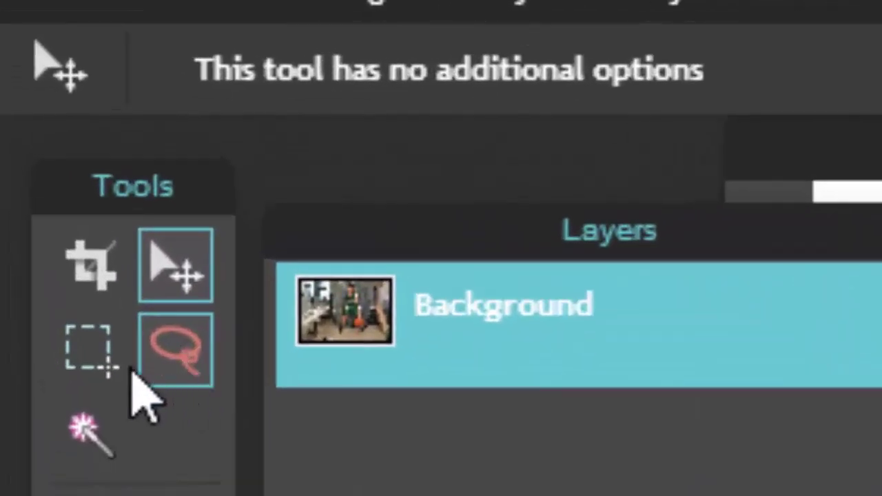
Step: Trace freehand around the dribbling player and the basketball with the Lasso tool and copy the selection
click(157, 384)
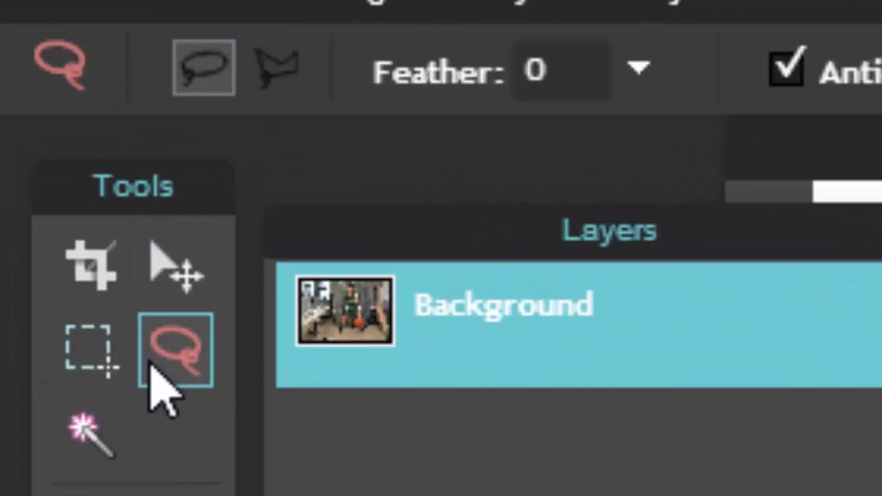
right_click(155, 382)
click(301, 371)
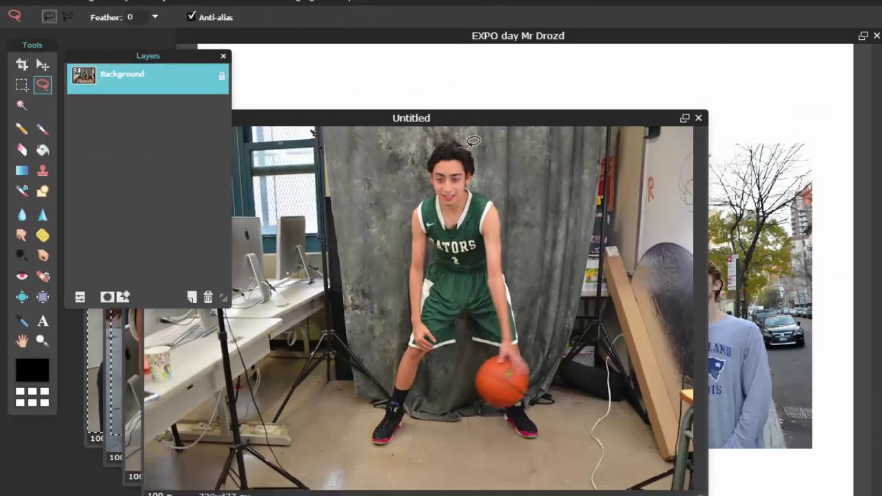
mouse_move(468, 147)
mouse_down()
mouse_move(493, 177)
mouse_move(503, 254)
mouse_up()
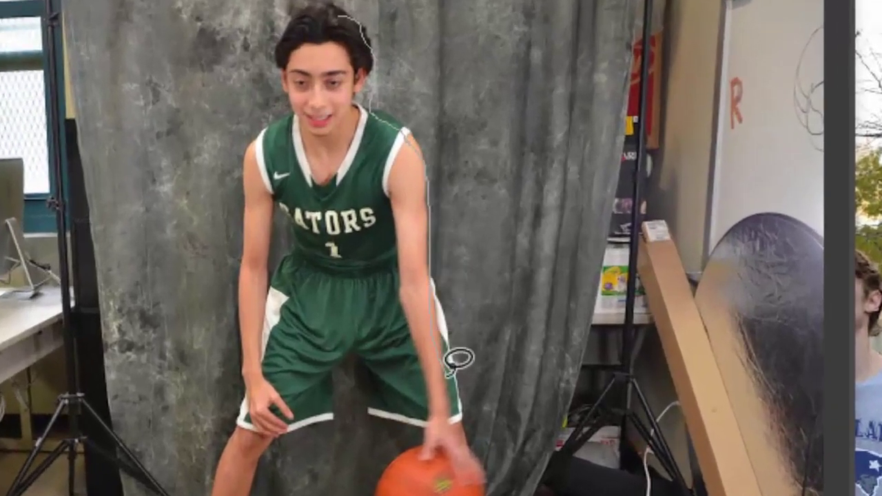
mouse_move(449, 373)
mouse_down()
mouse_move(496, 495)
mouse_move(420, 495)
mouse_move(392, 436)
mouse_up()
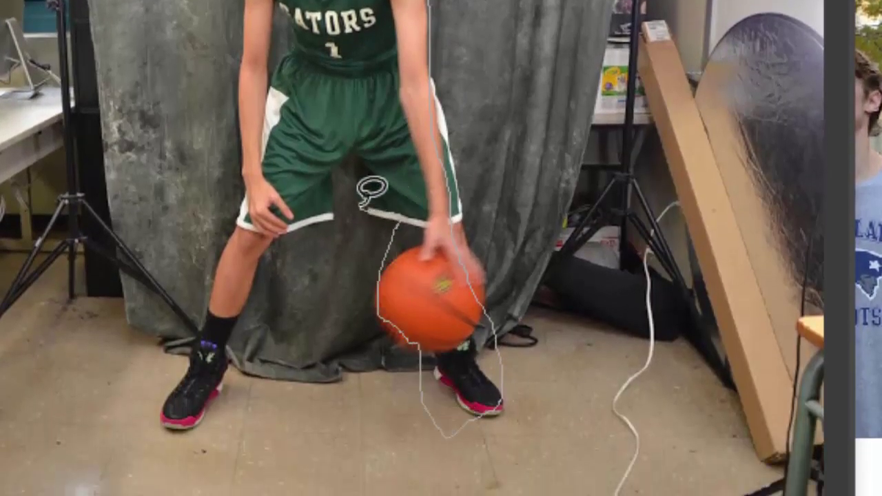
mouse_move(272, 260)
mouse_down()
mouse_move(236, 372)
mouse_move(202, 407)
mouse_move(153, 424)
mouse_up()
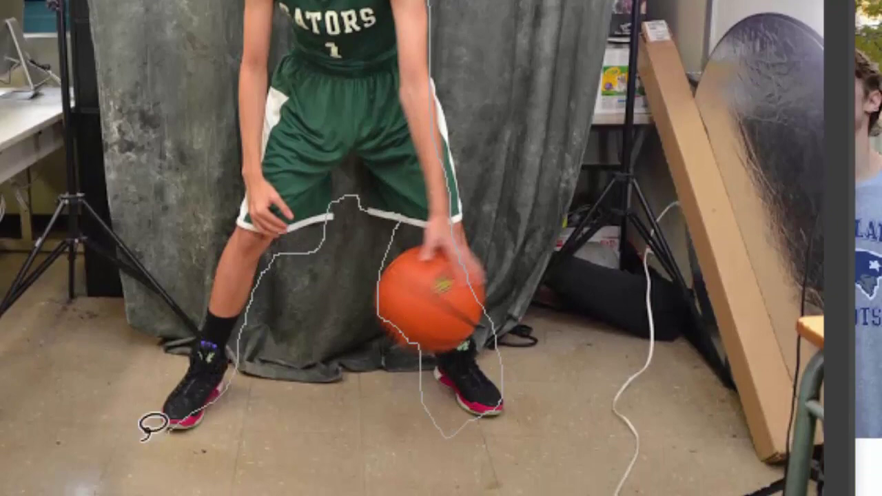
mouse_move(216, 290)
mouse_down()
mouse_move(242, 165)
mouse_move(242, 6)
mouse_move(278, 0)
mouse_up()
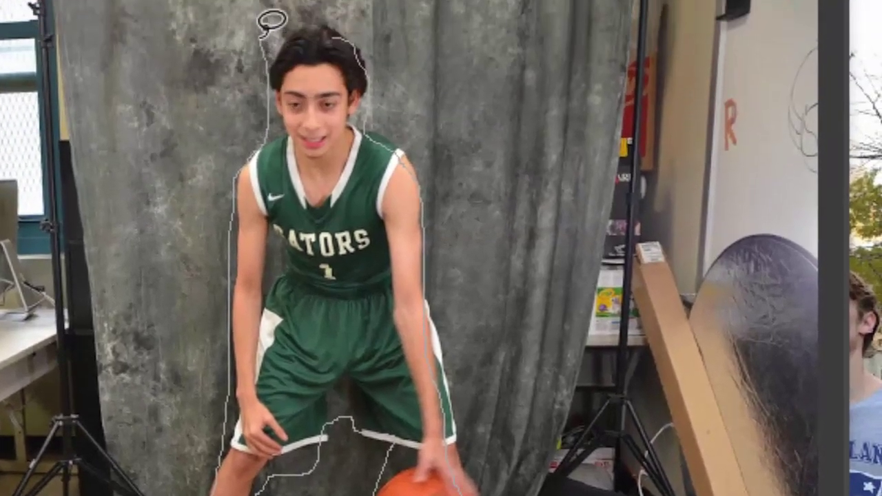
mouse_move(264, 30)
mouse_down()
mouse_move(331, 17)
mouse_move(355, 35)
mouse_up()
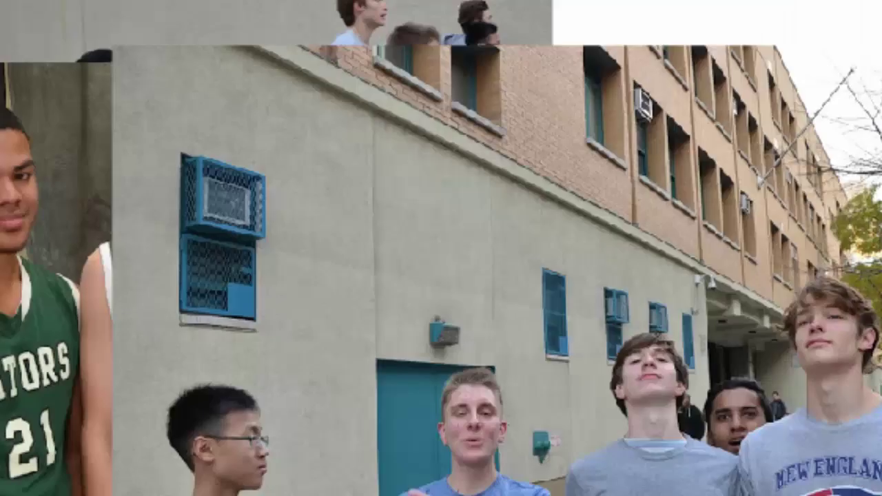
Step: Paste the player cutout into the EXPO day image as the topmost layer and move it to the canvas's lower-left area
key(ctrl+v)
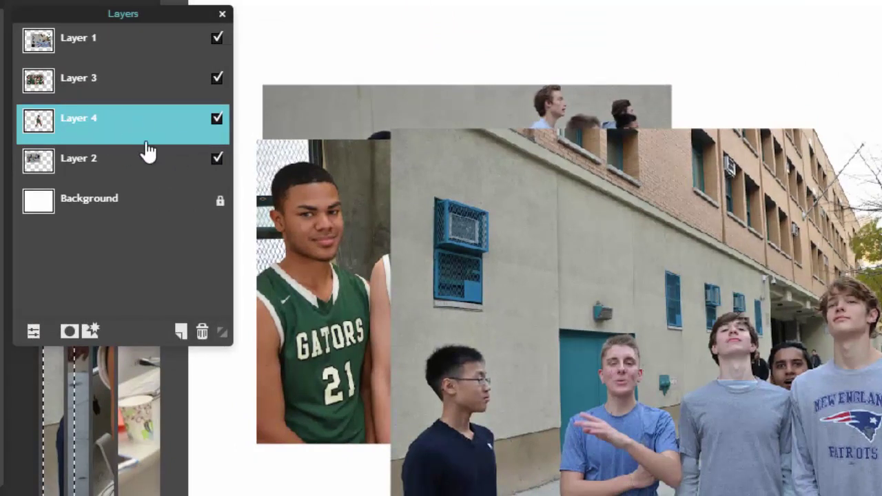
drag(148, 129, 149, 38)
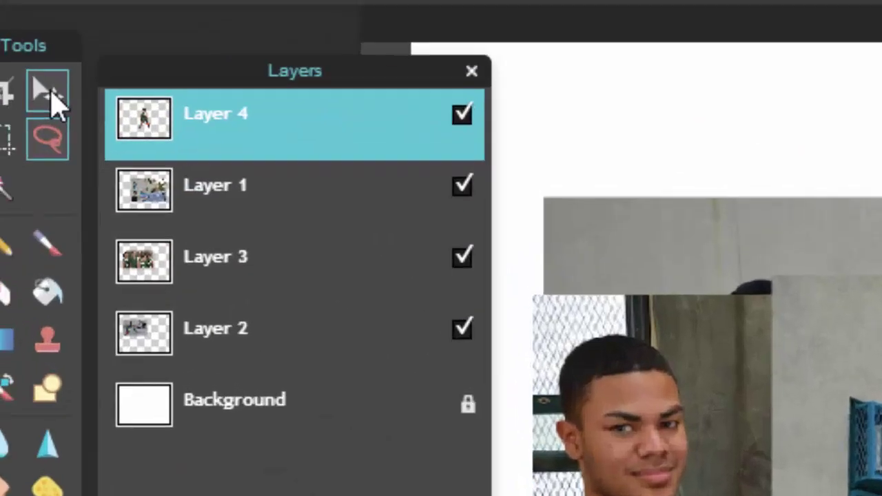
click(51, 89)
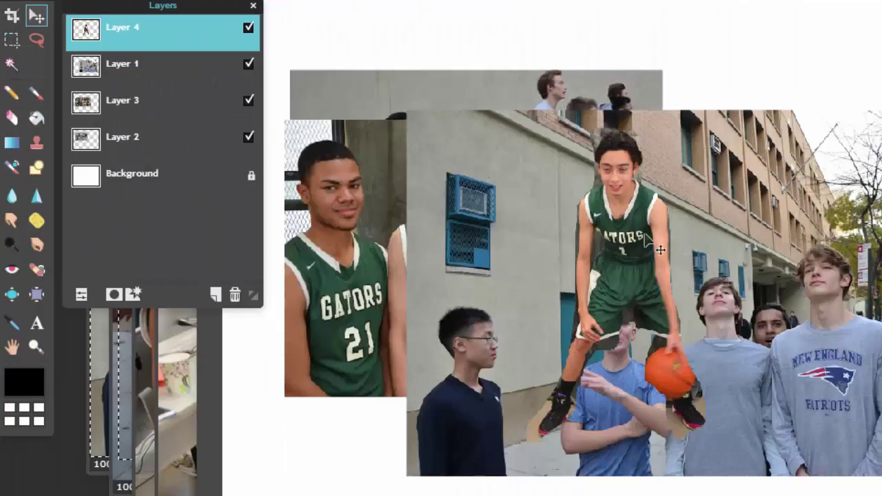
drag(646, 235, 406, 390)
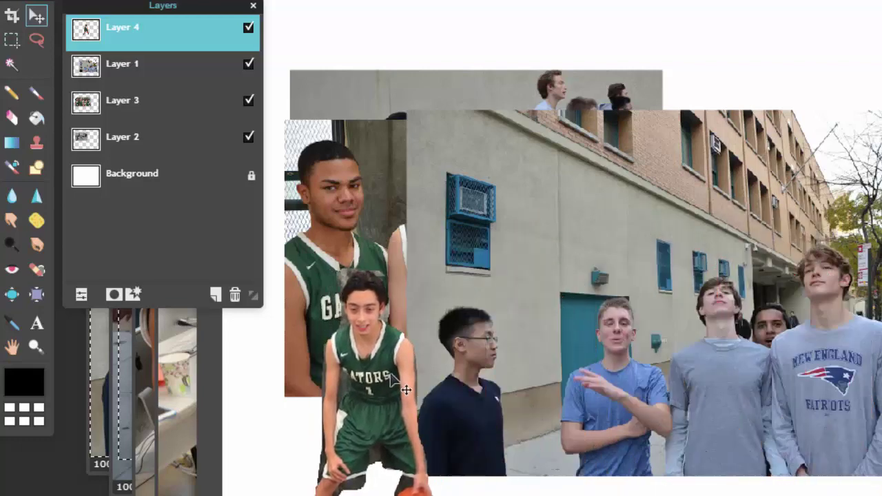
Step: Enlarge the player cutout proportionally with Free transform to about the canvas height and move it to the canvas's right edge
click(169, 29)
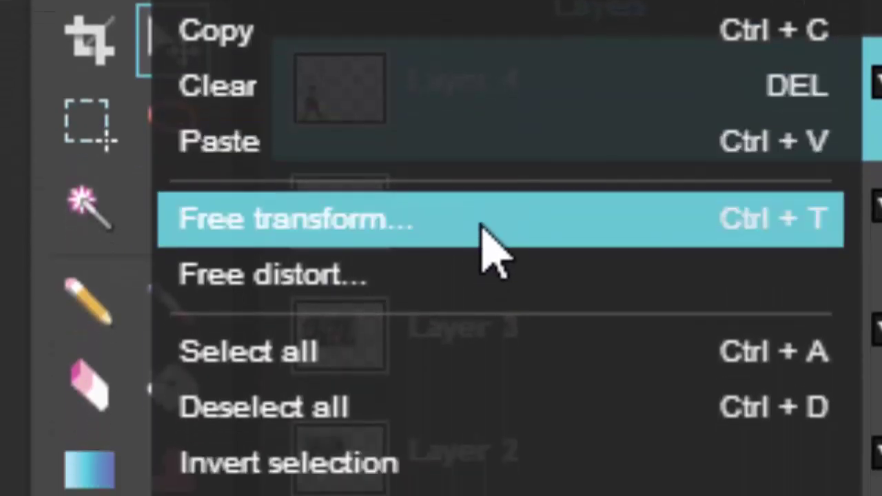
click(486, 238)
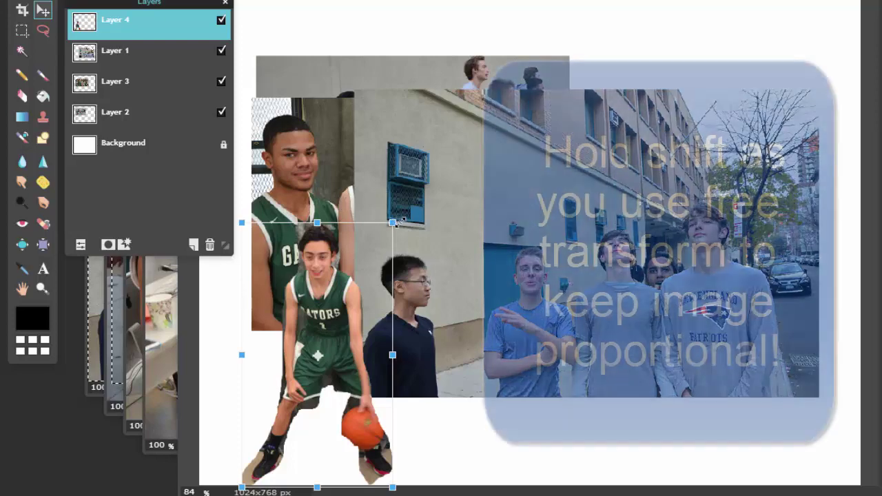
drag(393, 222, 480, 67)
drag(370, 221, 401, 176)
drag(509, 11, 505, 51)
drag(437, 169, 502, 162)
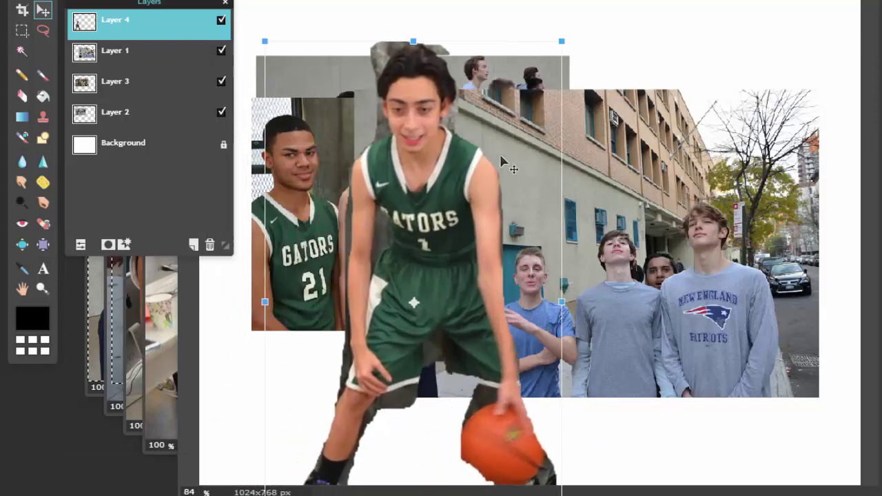
key(Return)
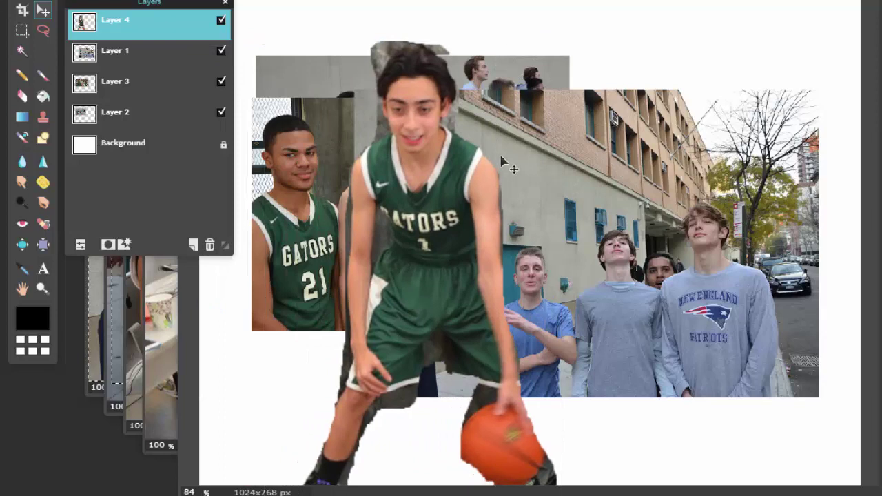
drag(501, 157, 786, 205)
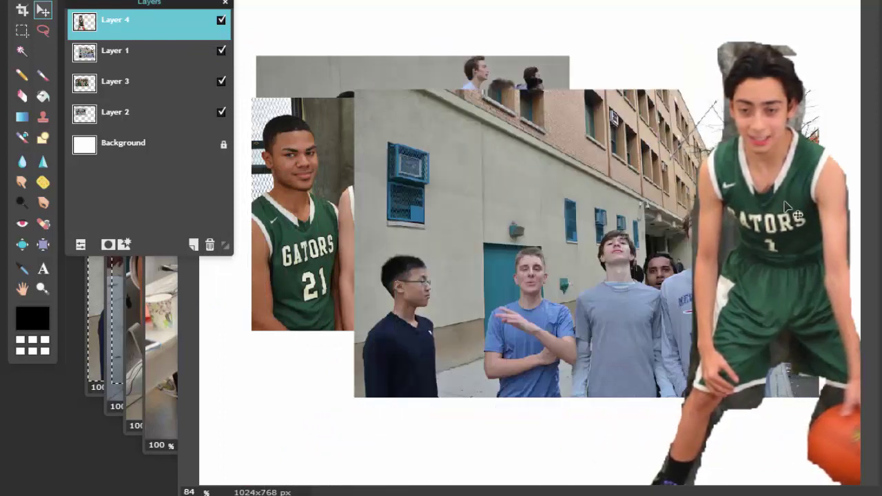